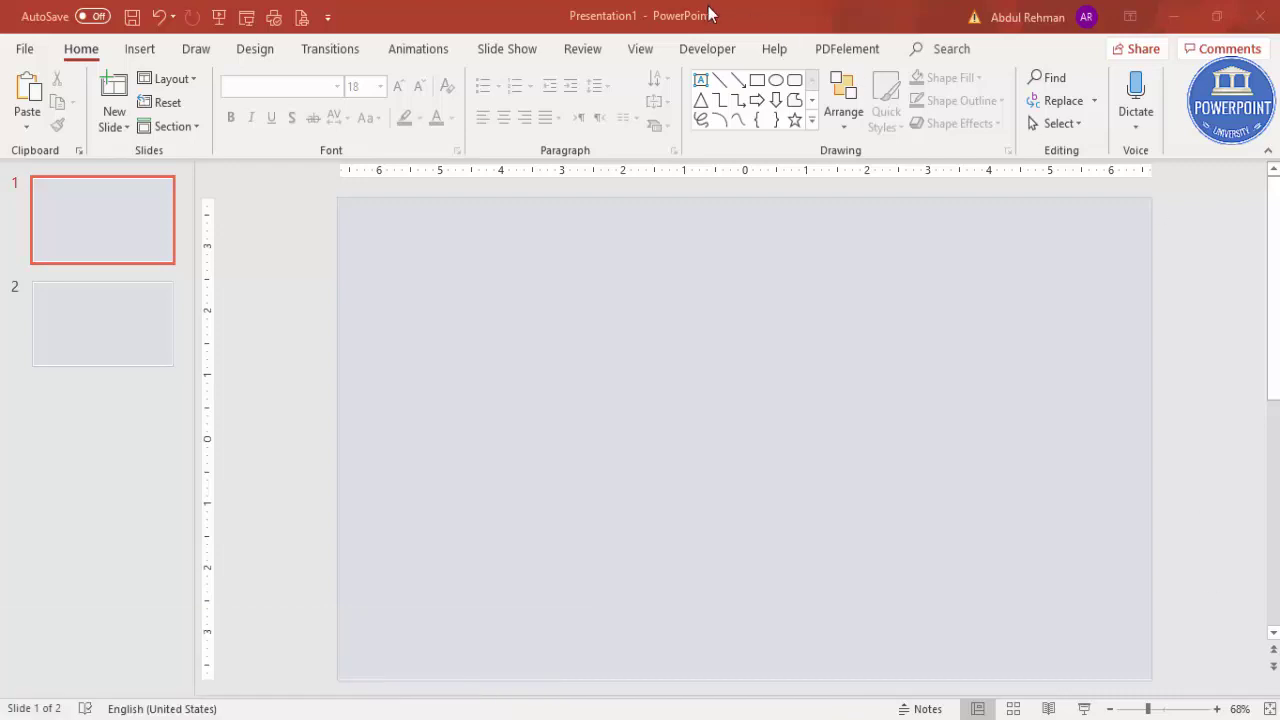
Turn on the slide gridlines and centre guides
click(658, 45)
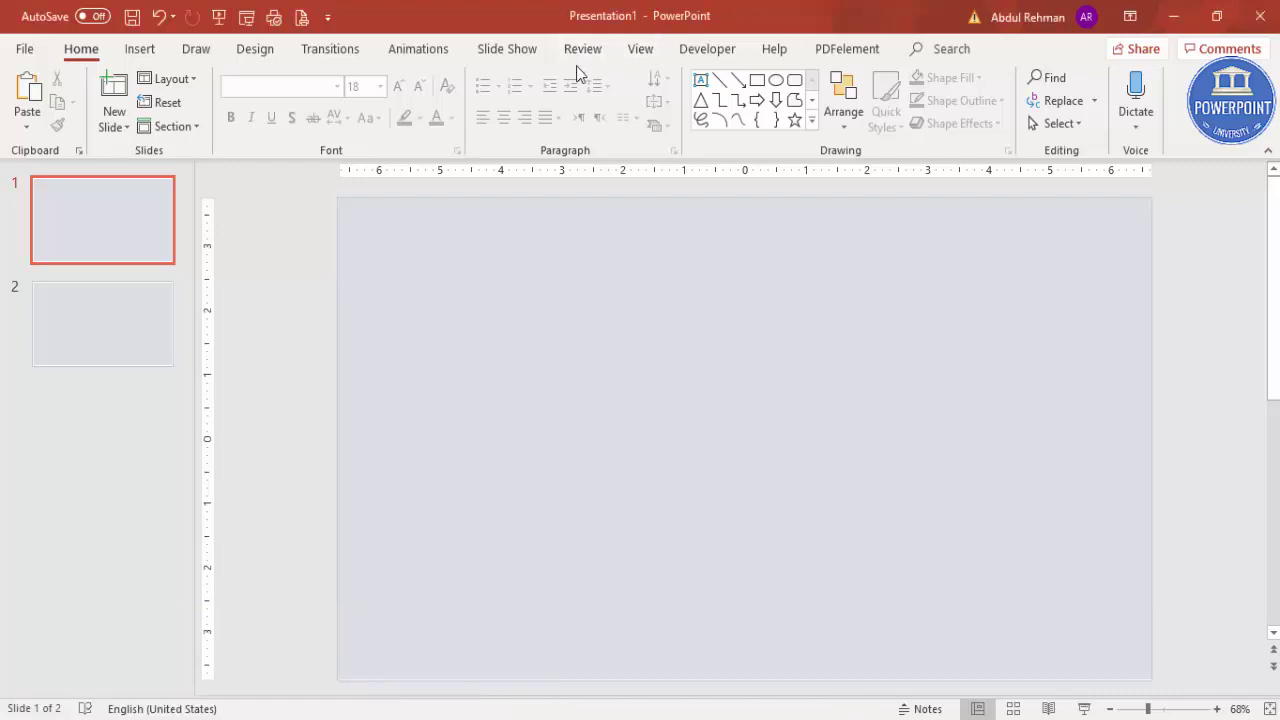
click(634, 50)
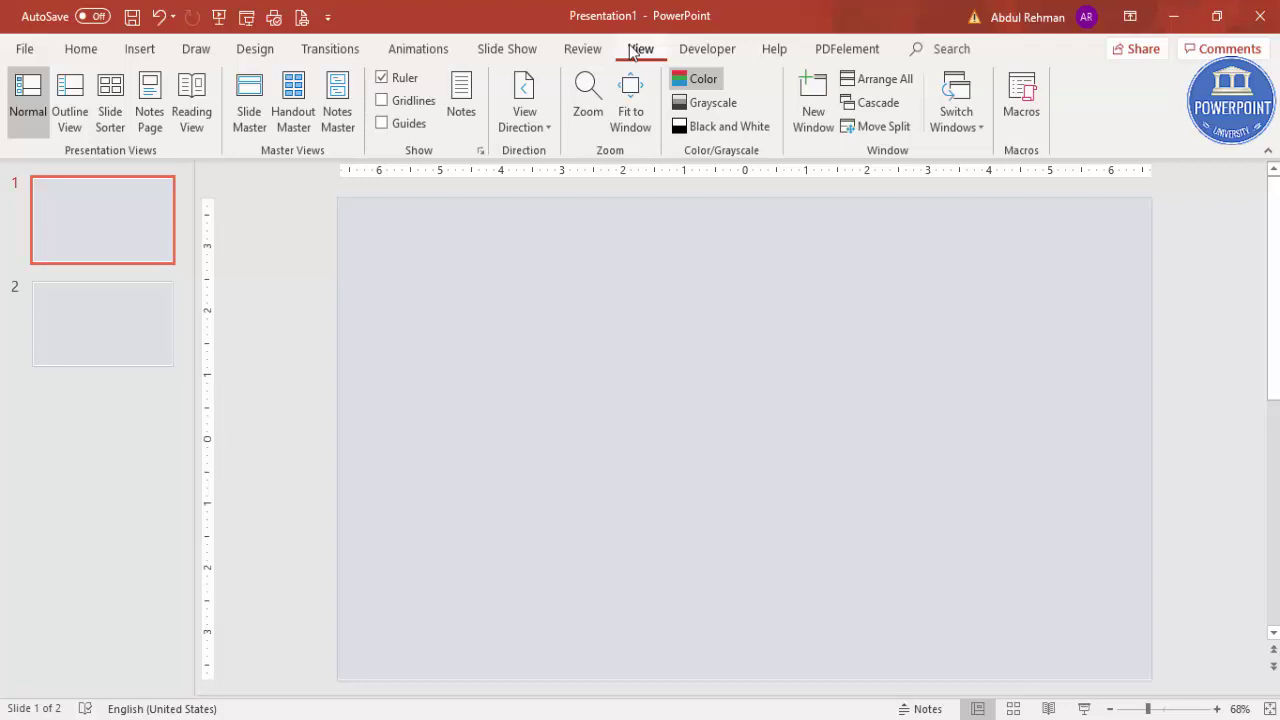
click(382, 101)
click(381, 124)
Draw a full-height vertical line with no outline and a dark gold fill
click(143, 55)
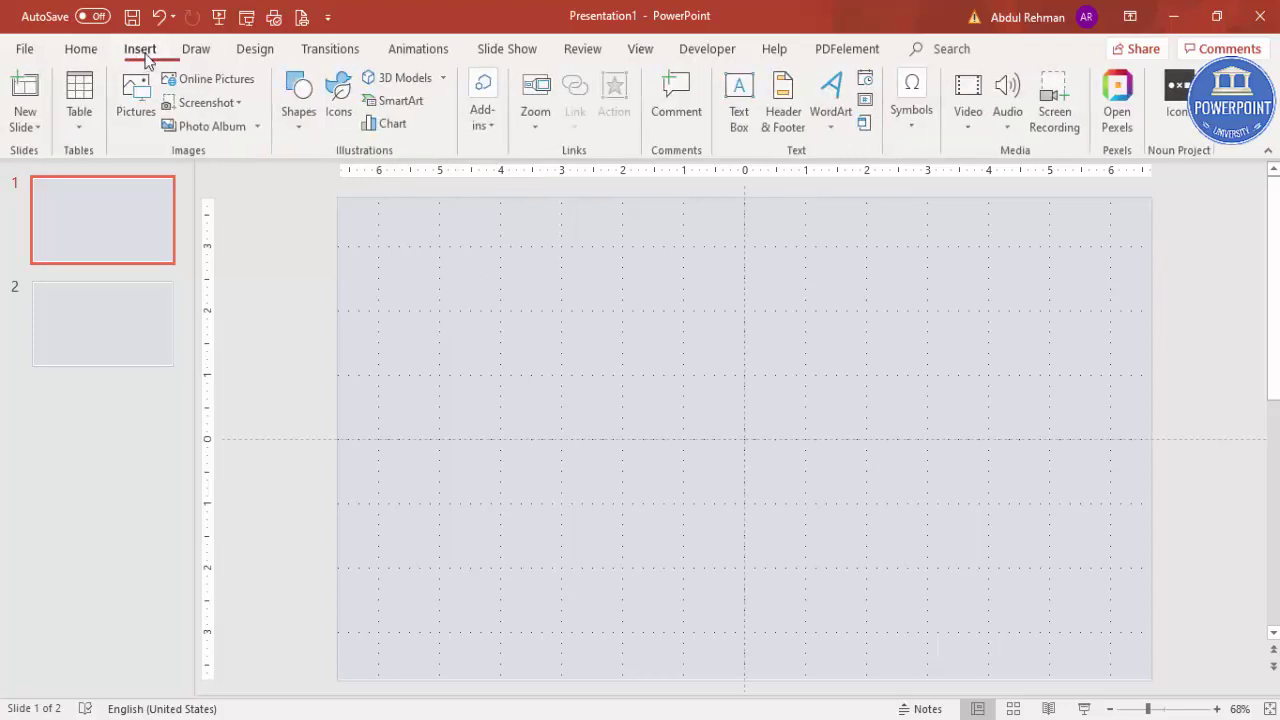
click(303, 135)
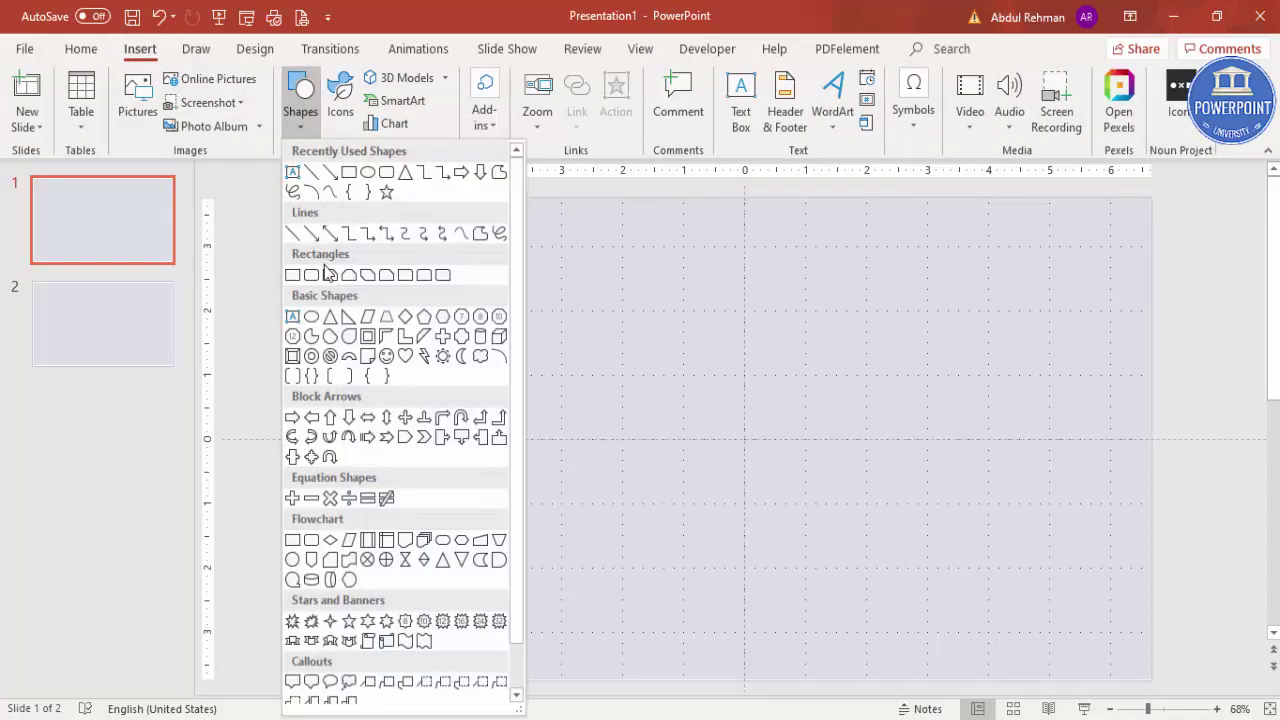
click(300, 277)
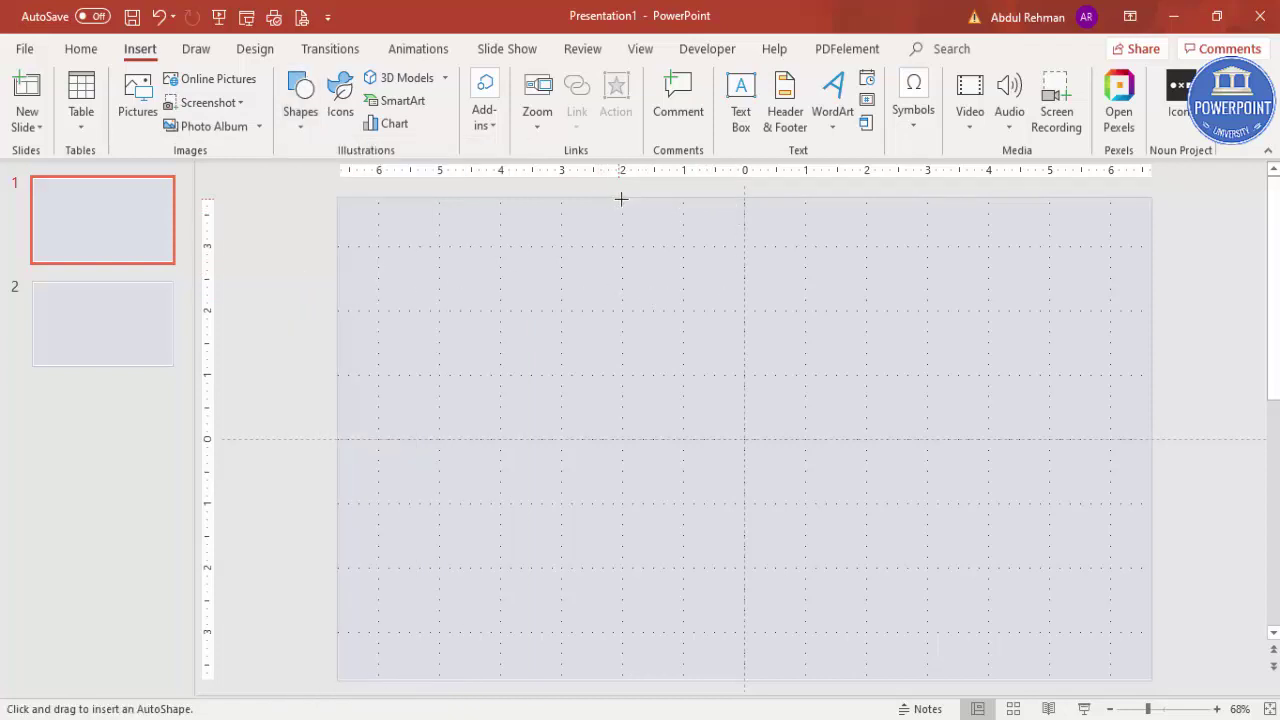
drag(623, 198, 624, 680)
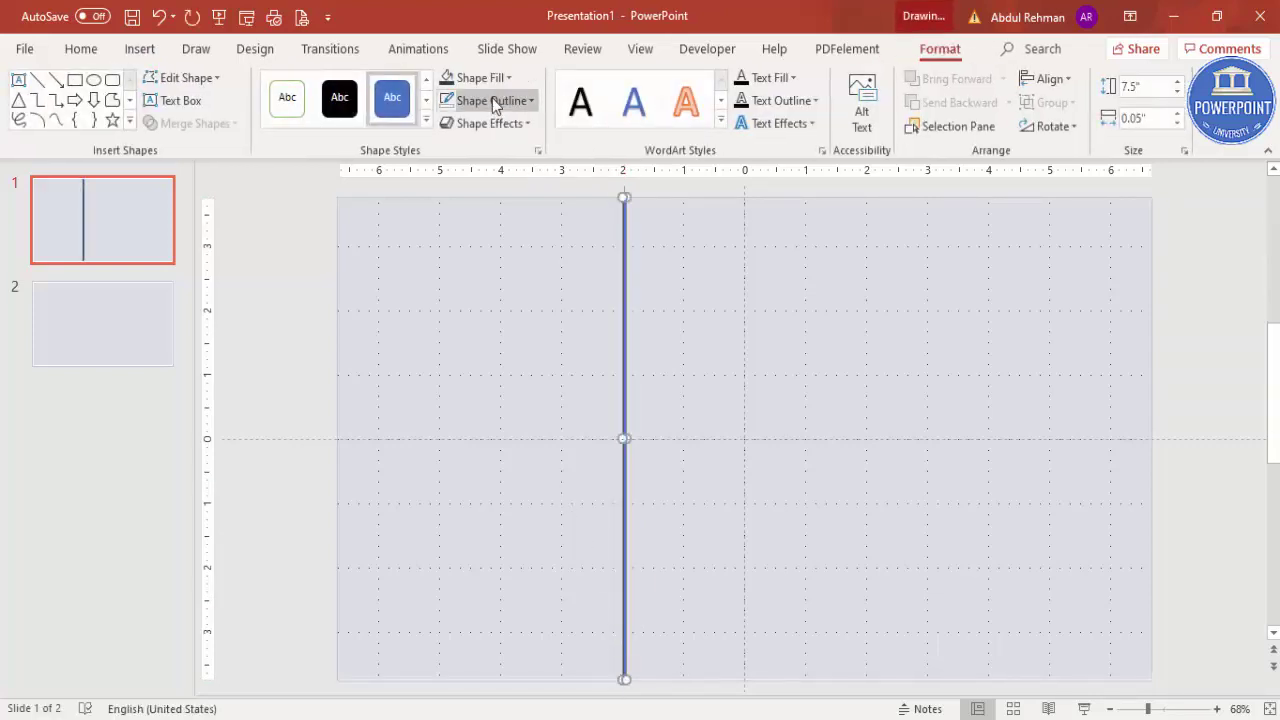
click(492, 99)
click(486, 316)
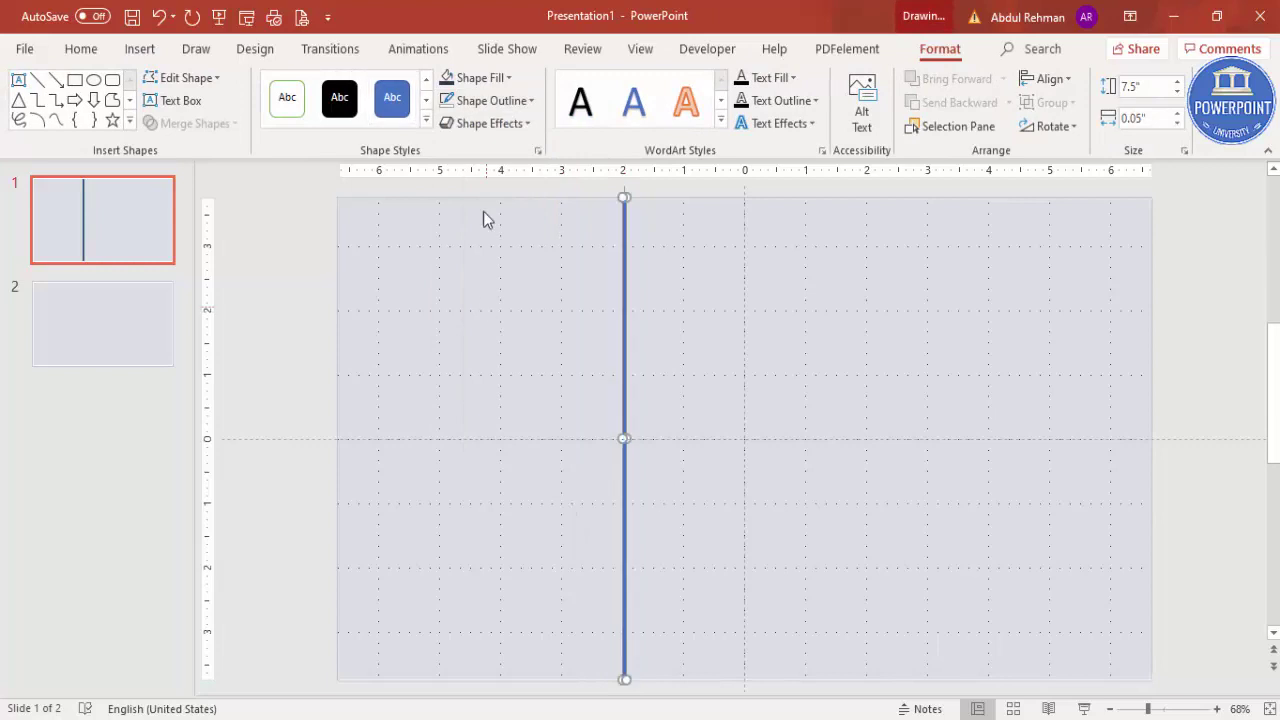
click(484, 80)
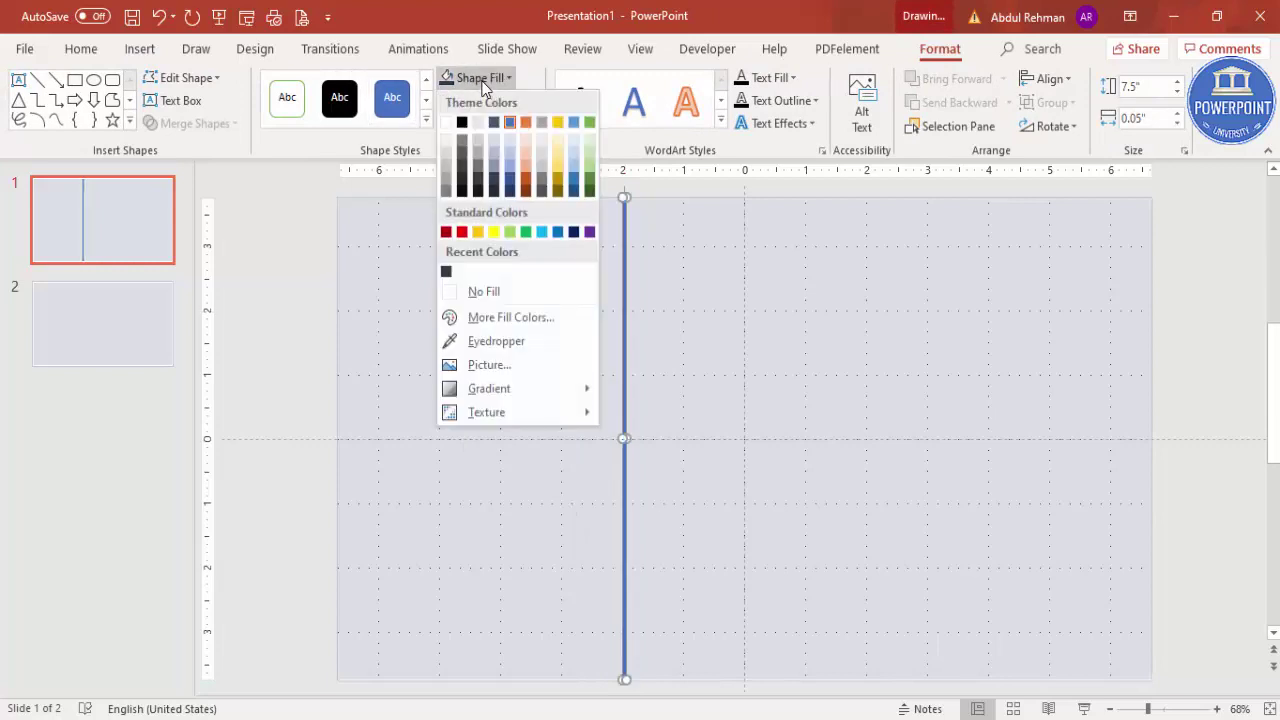
click(557, 191)
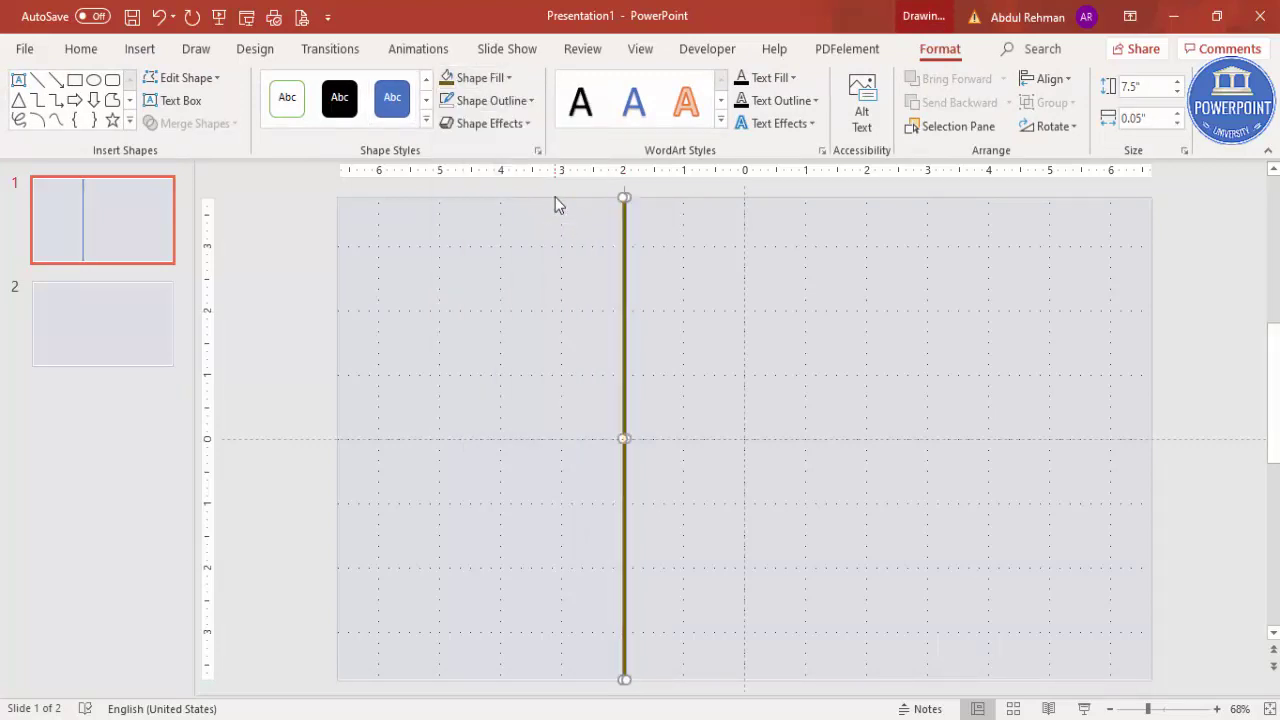
Duplicate the gold line and place the copy right of the slide centre
key(ctrl+d)
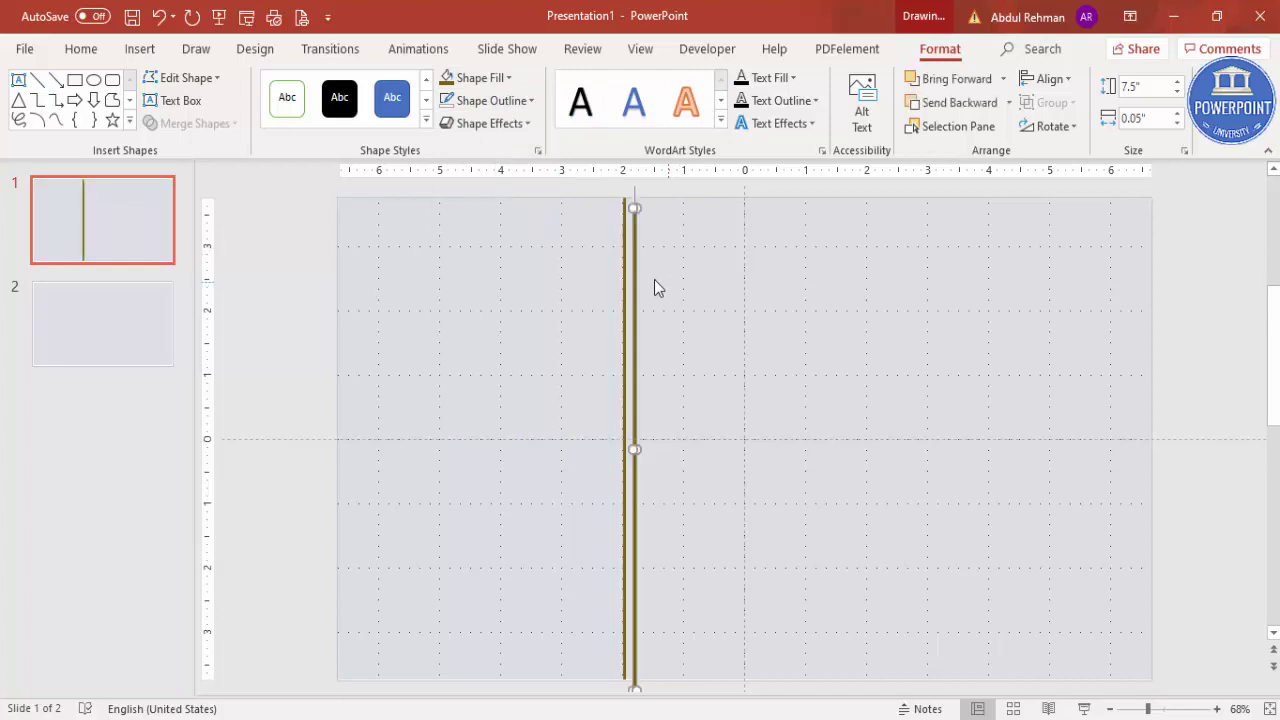
drag(635, 281, 866, 266)
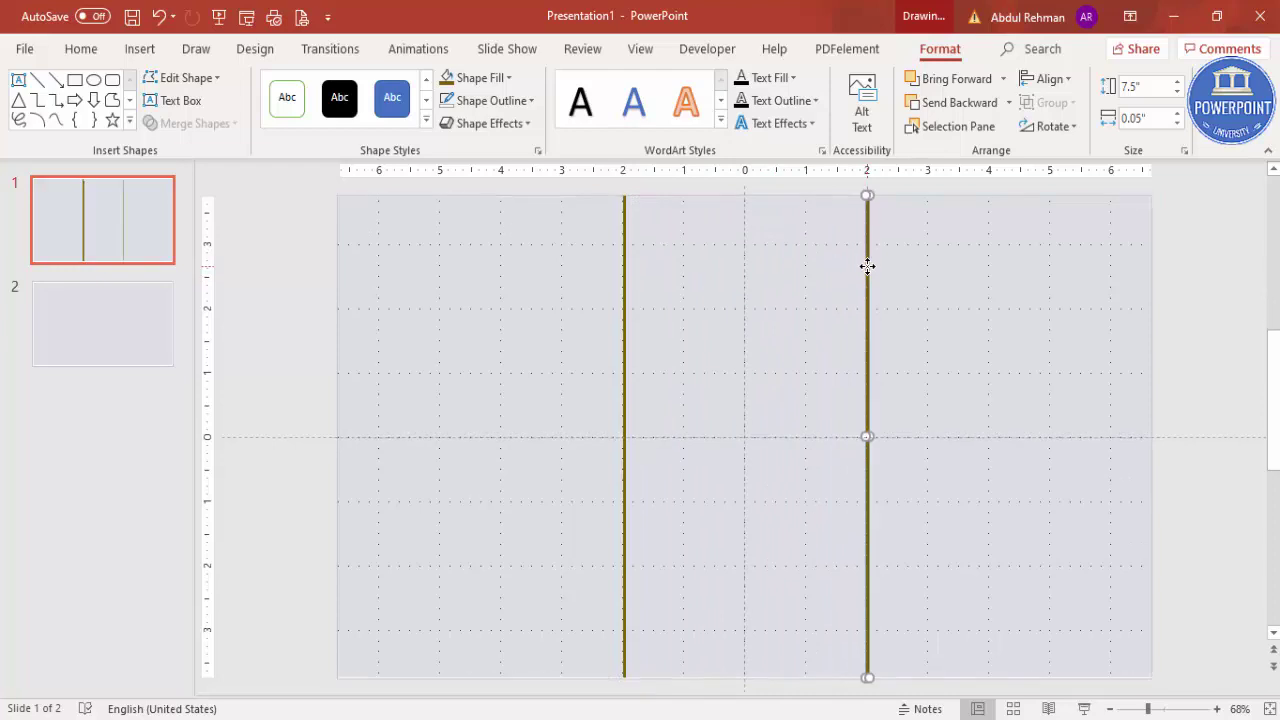
click(429, 302)
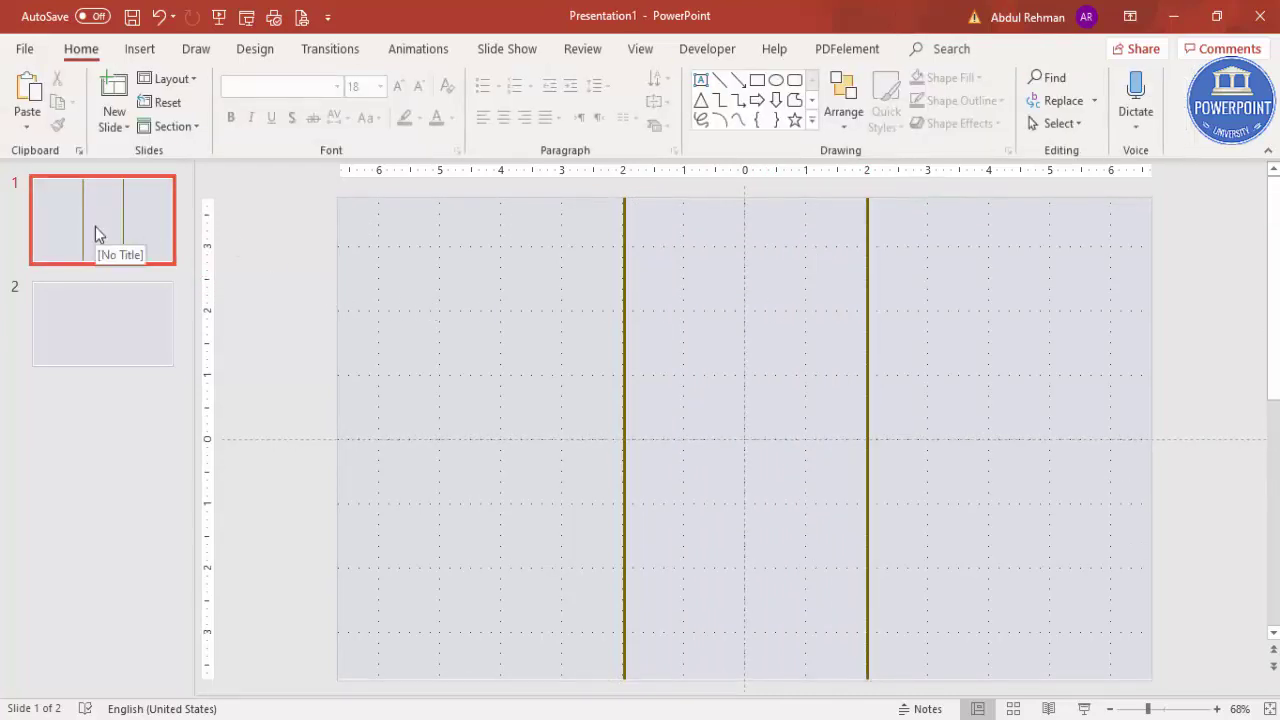
Duplicate slide 1 to create a new slide 2
click(143, 336)
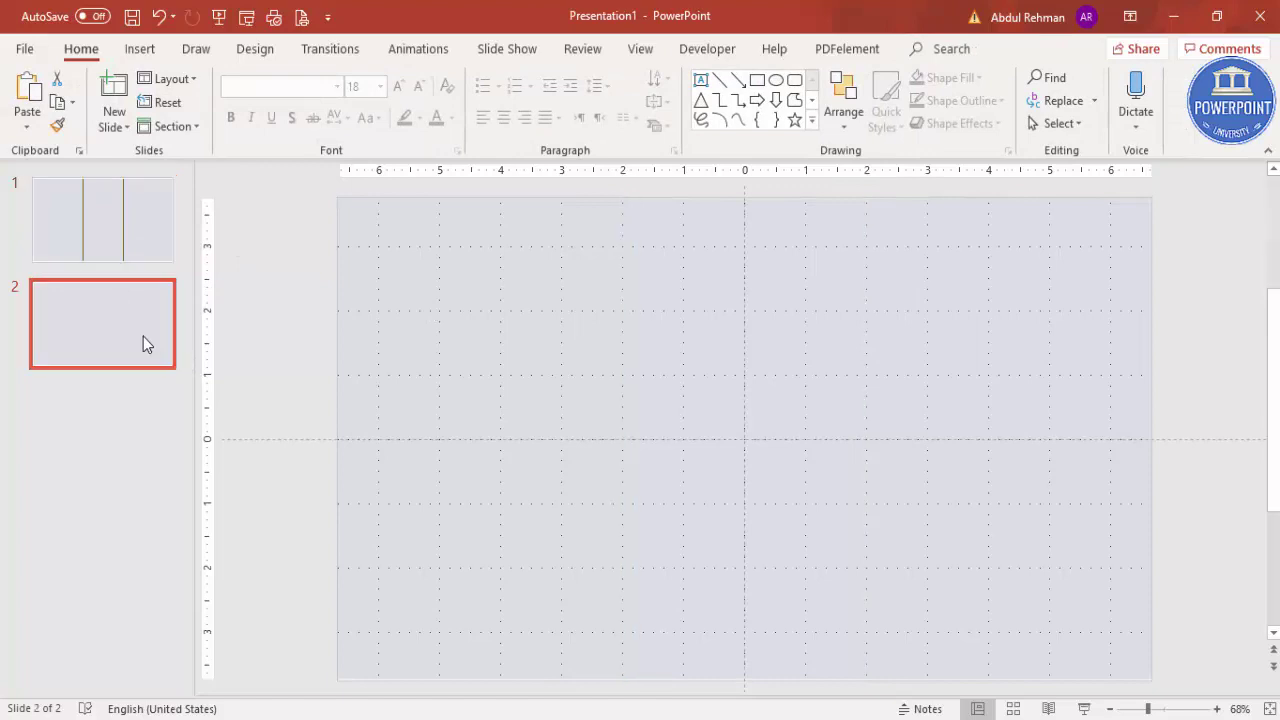
click(142, 243)
right_click(142, 243)
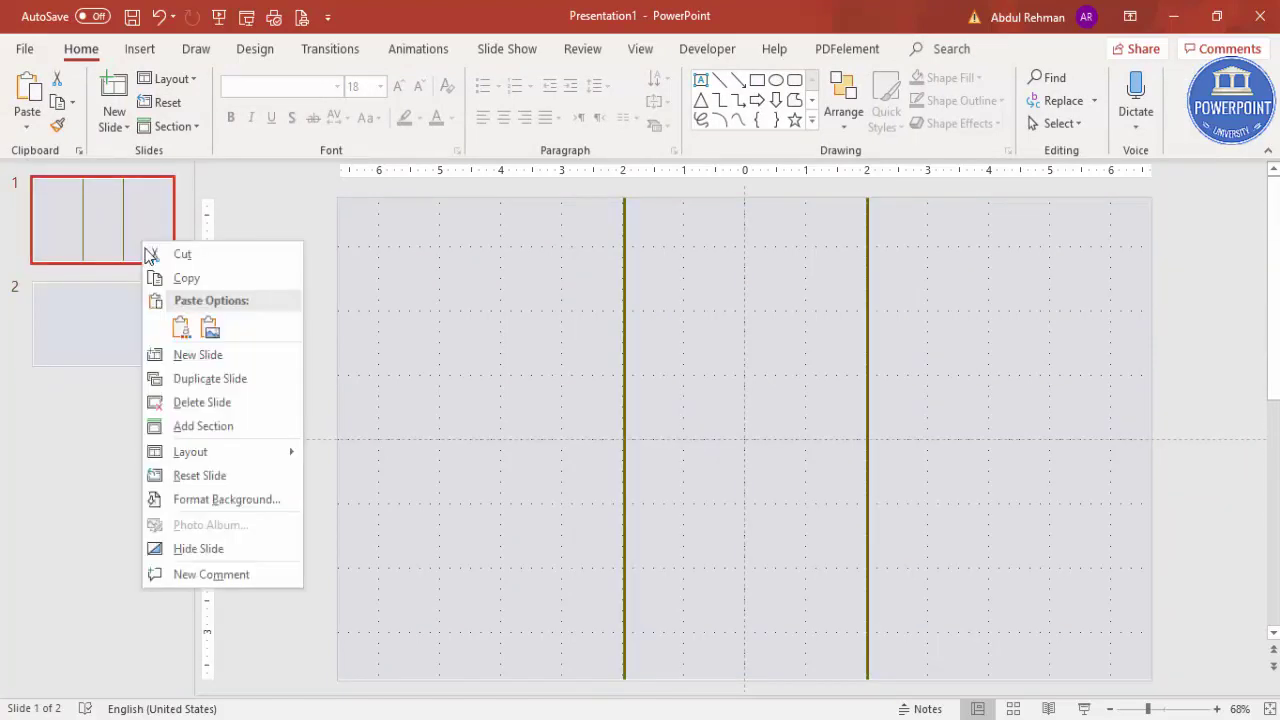
click(226, 378)
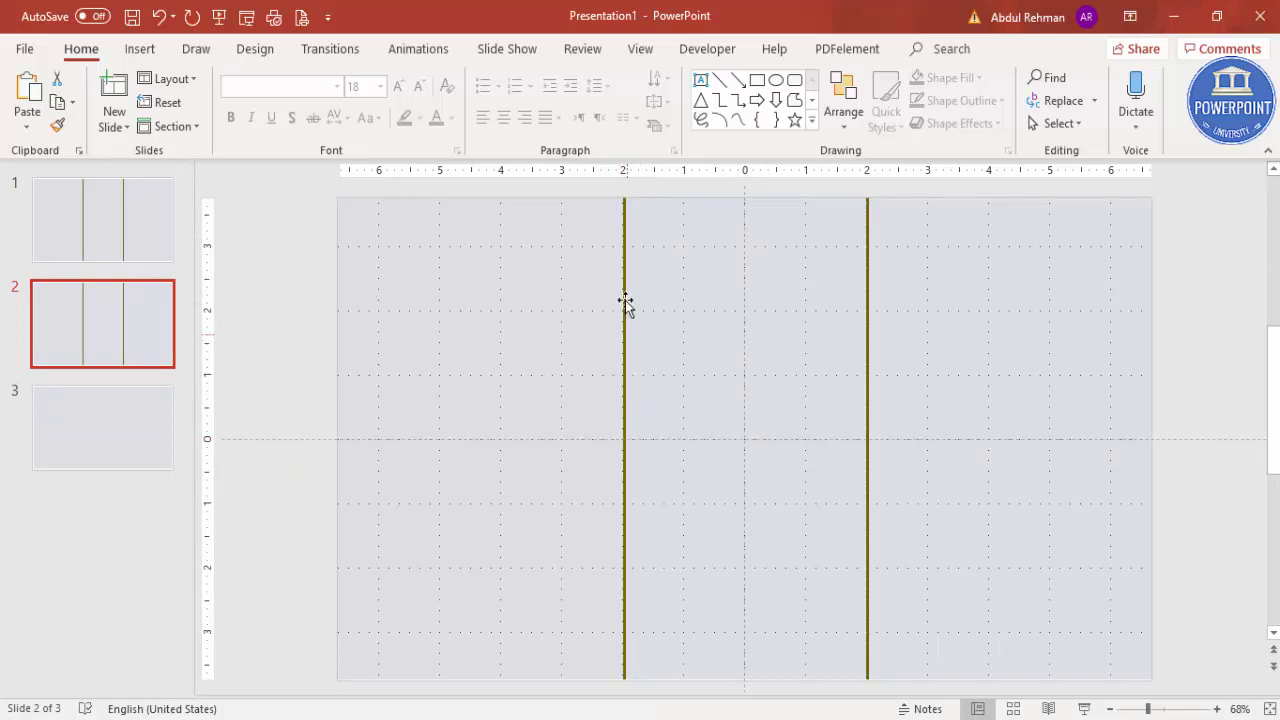
Shorten both gold lines on slide 2 to about 2.6 inches
click(623, 371)
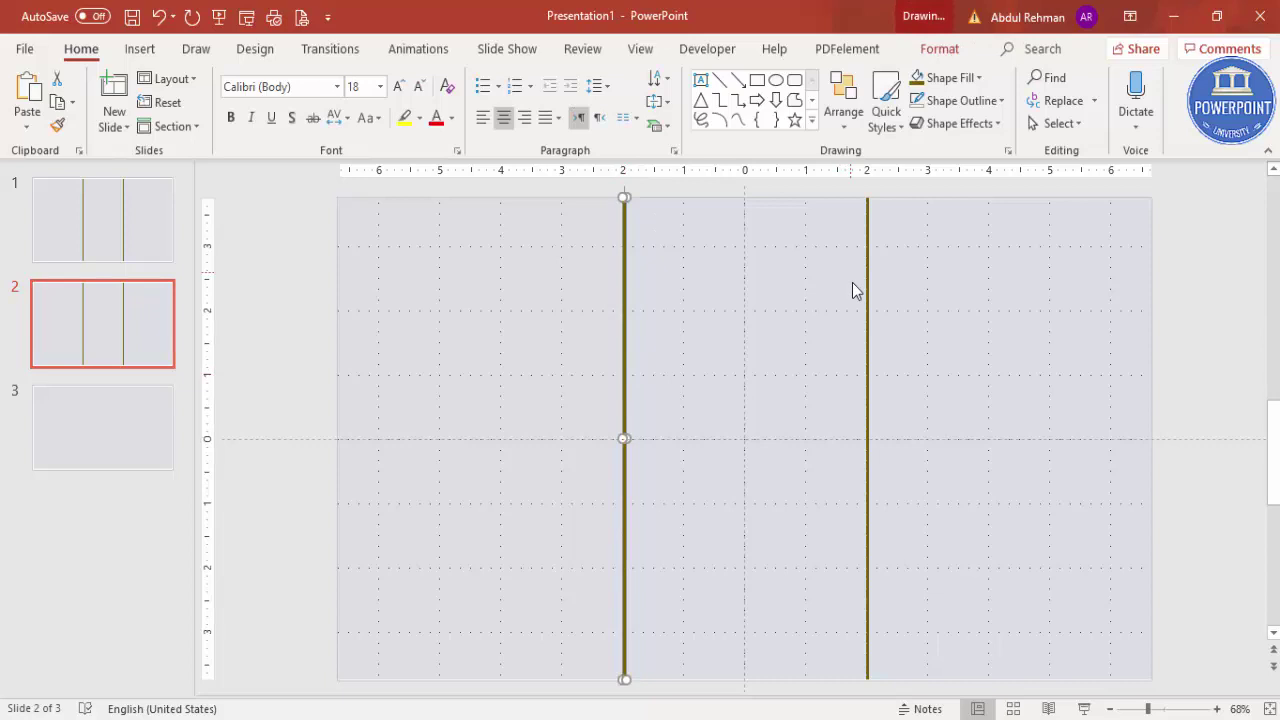
shift+click(866, 320)
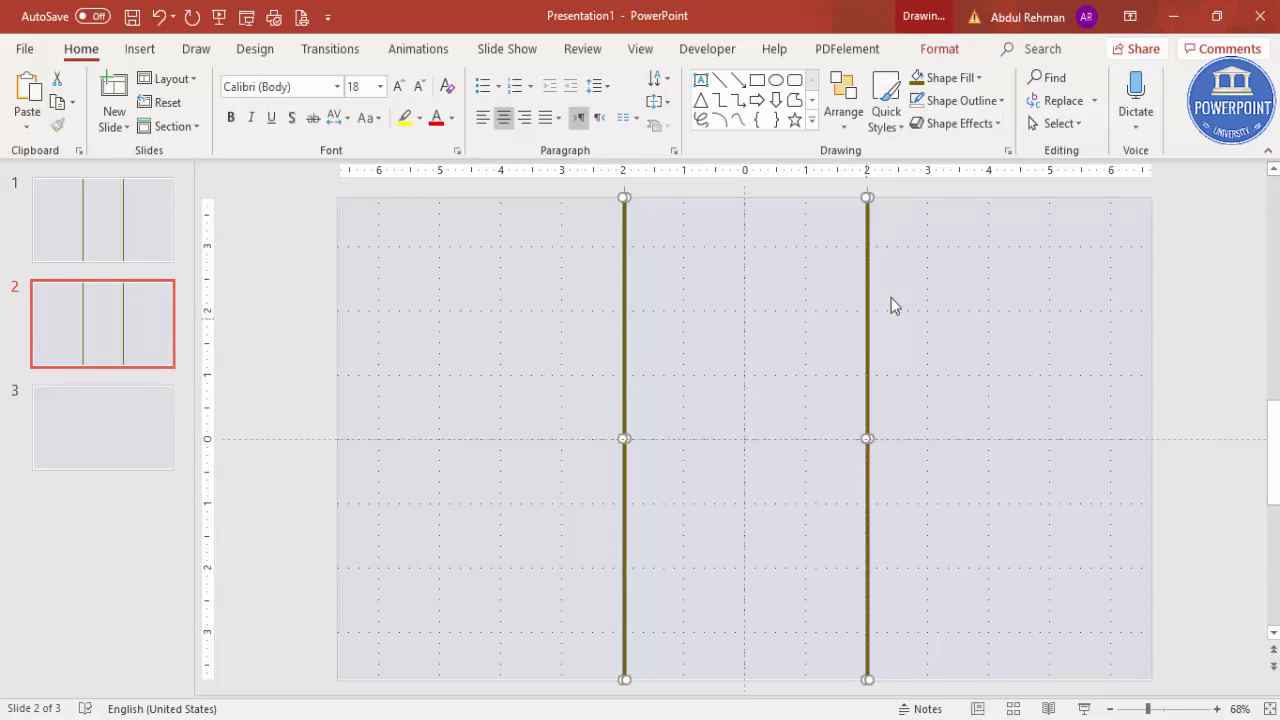
click(950, 52)
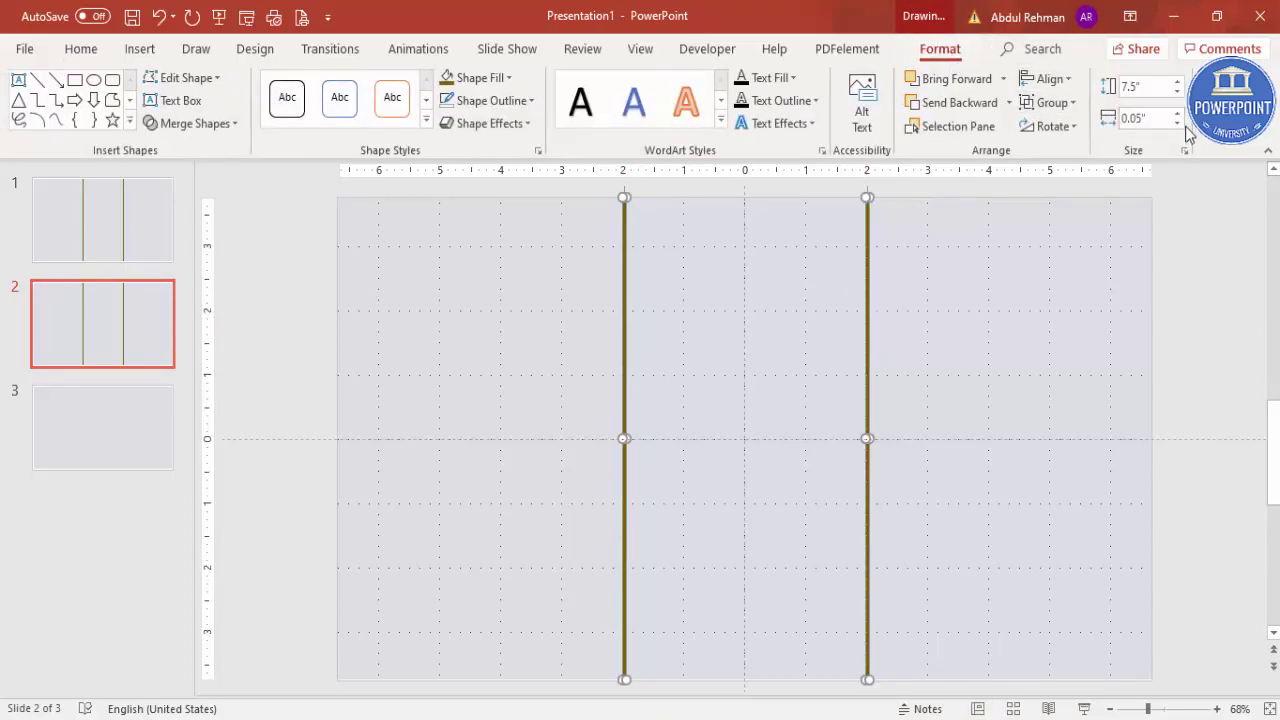
click(1178, 92)
drag(1181, 95, 1181, 95)
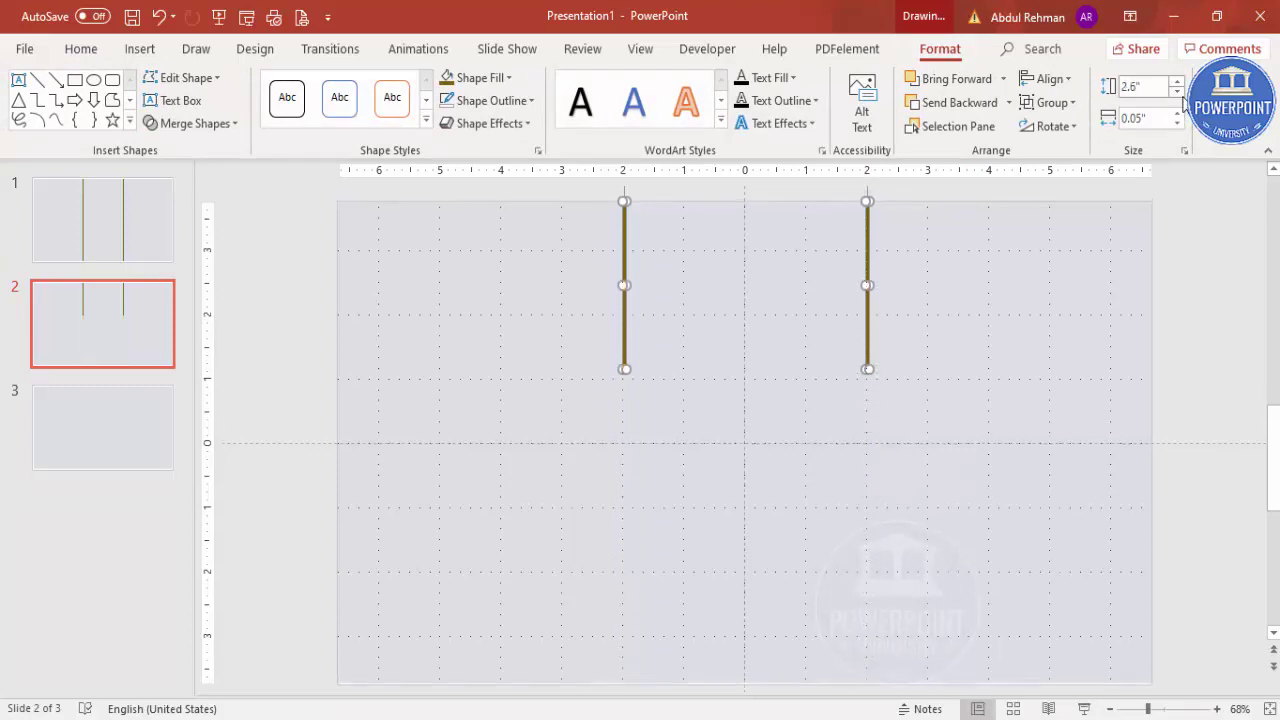
click(1053, 279)
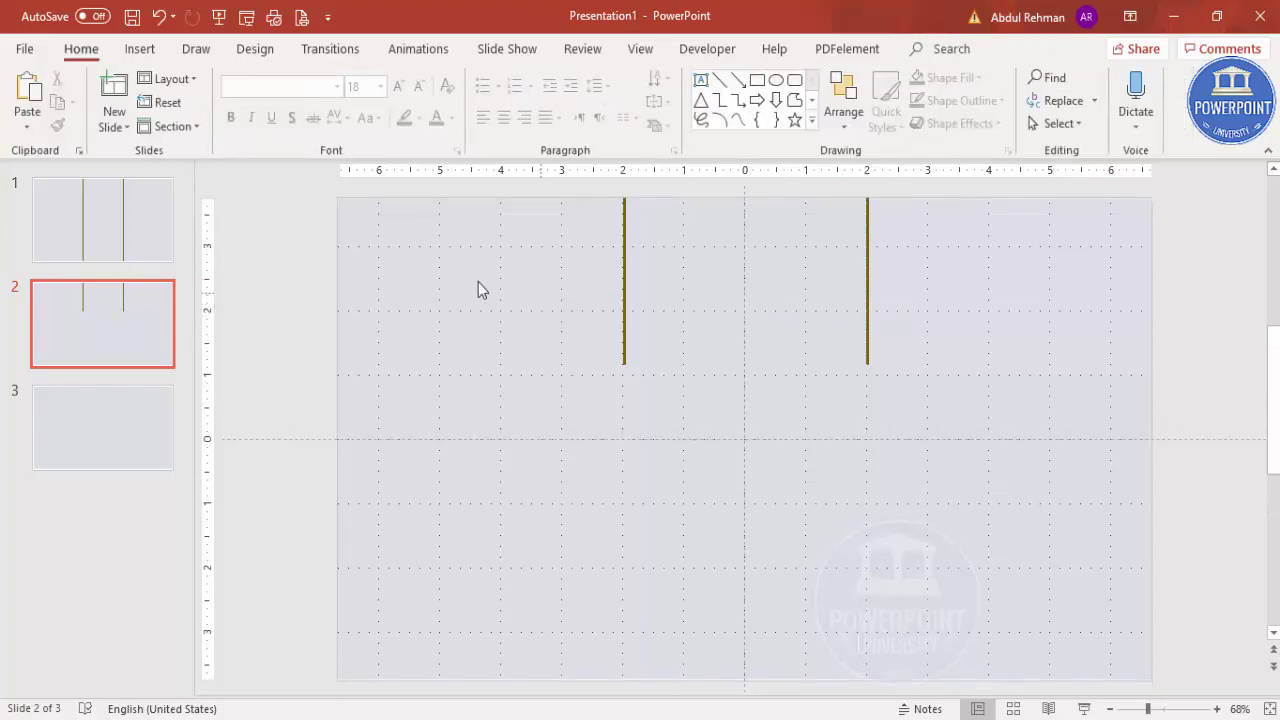
Hide the dotted gridlines and the alignment guides
click(646, 54)
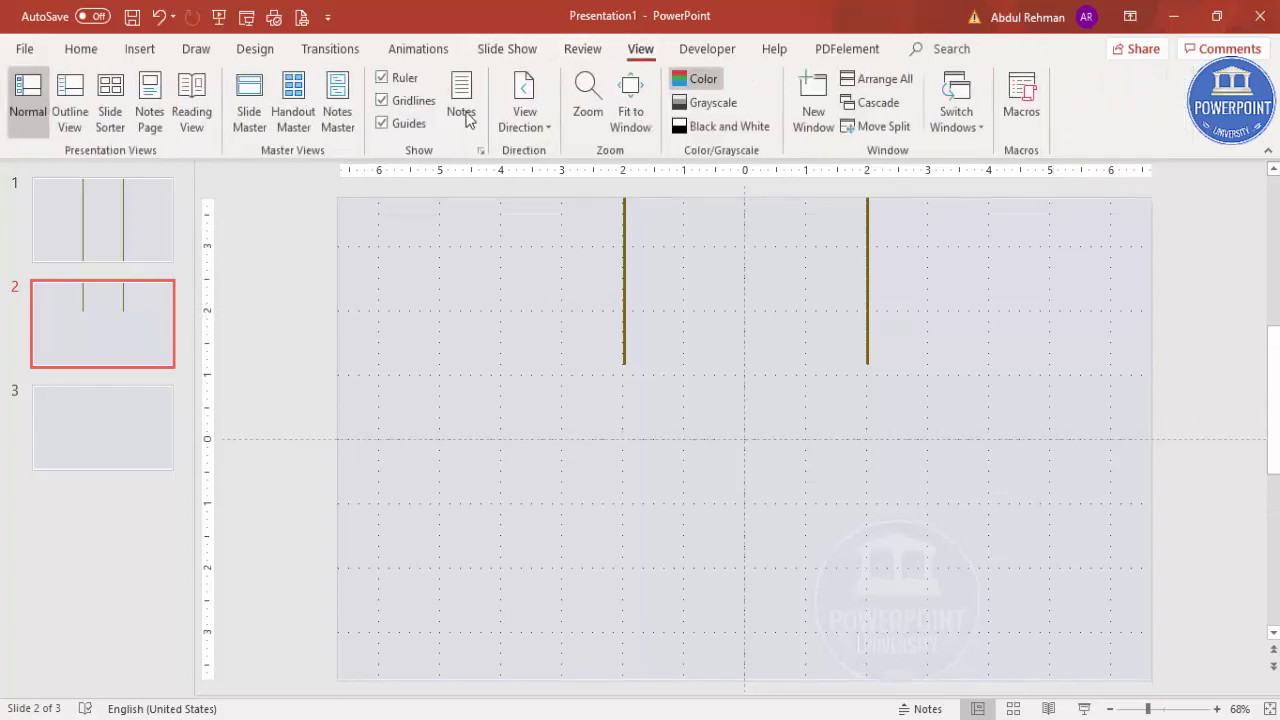
click(381, 100)
click(381, 123)
click(140, 50)
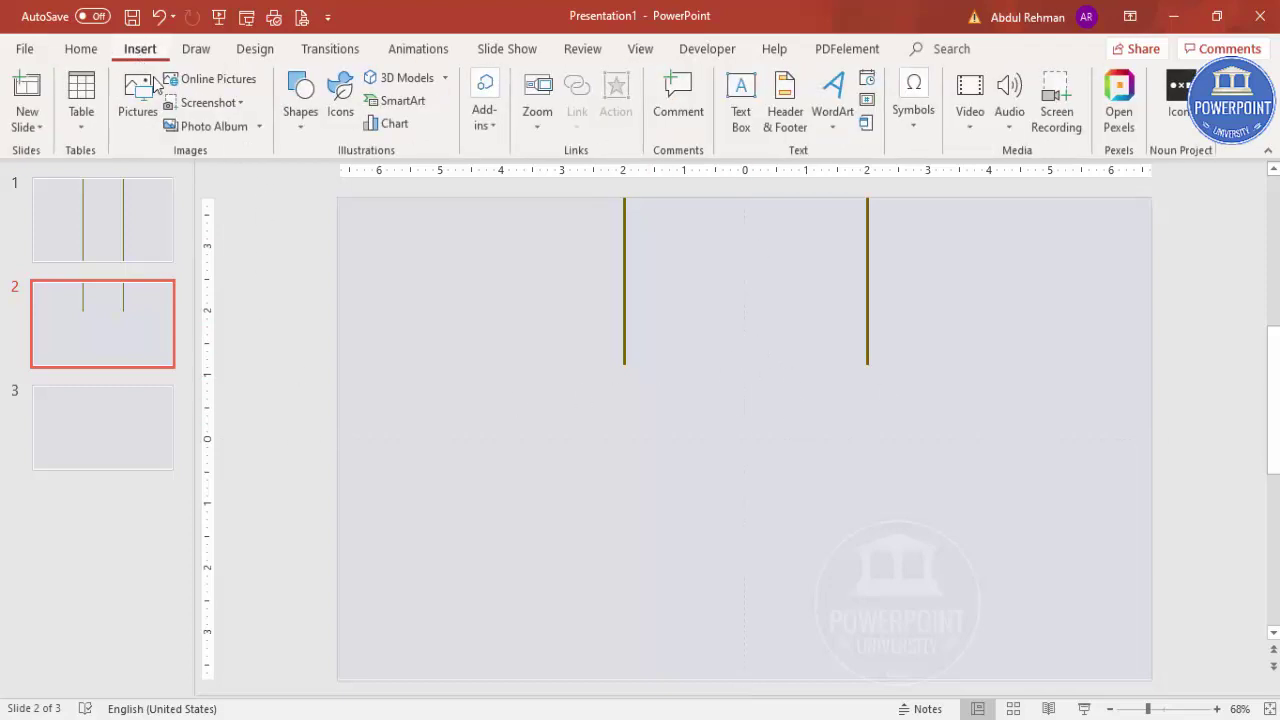
Draw a large rectangle below the gold lines, its top reaching up to them
click(301, 118)
click(297, 276)
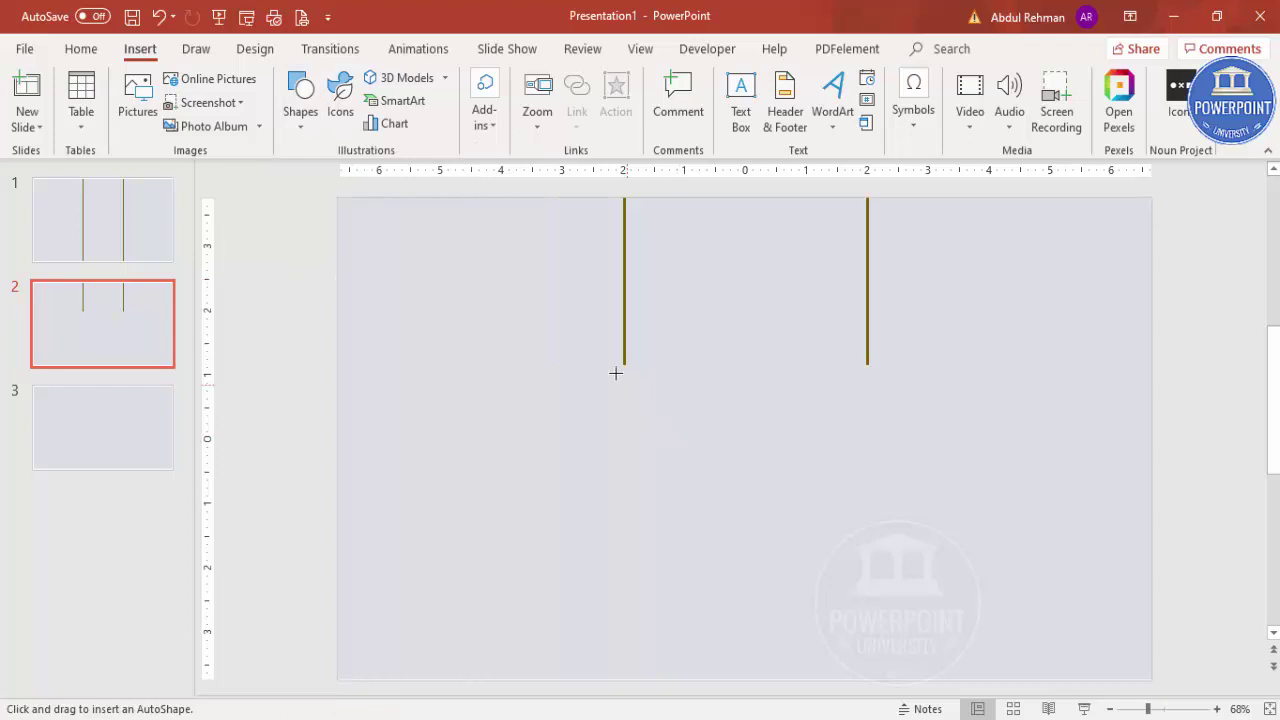
drag(554, 334, 950, 686)
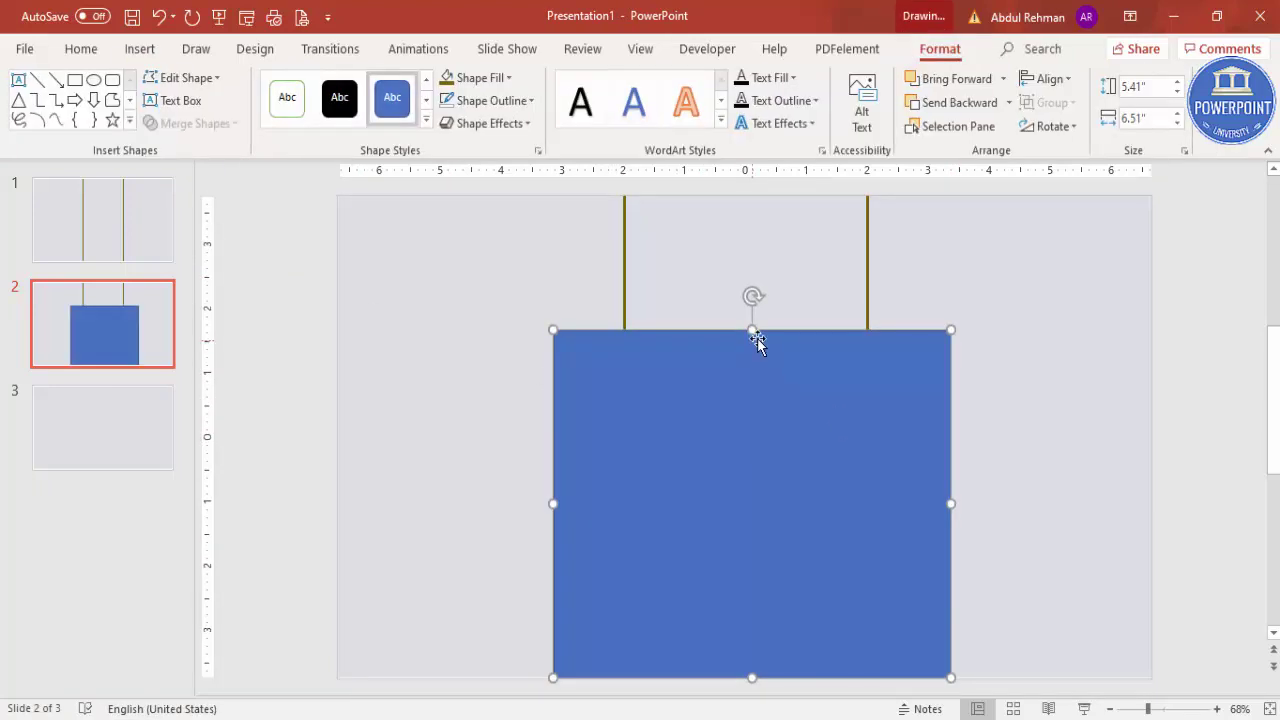
drag(750, 331, 749, 315)
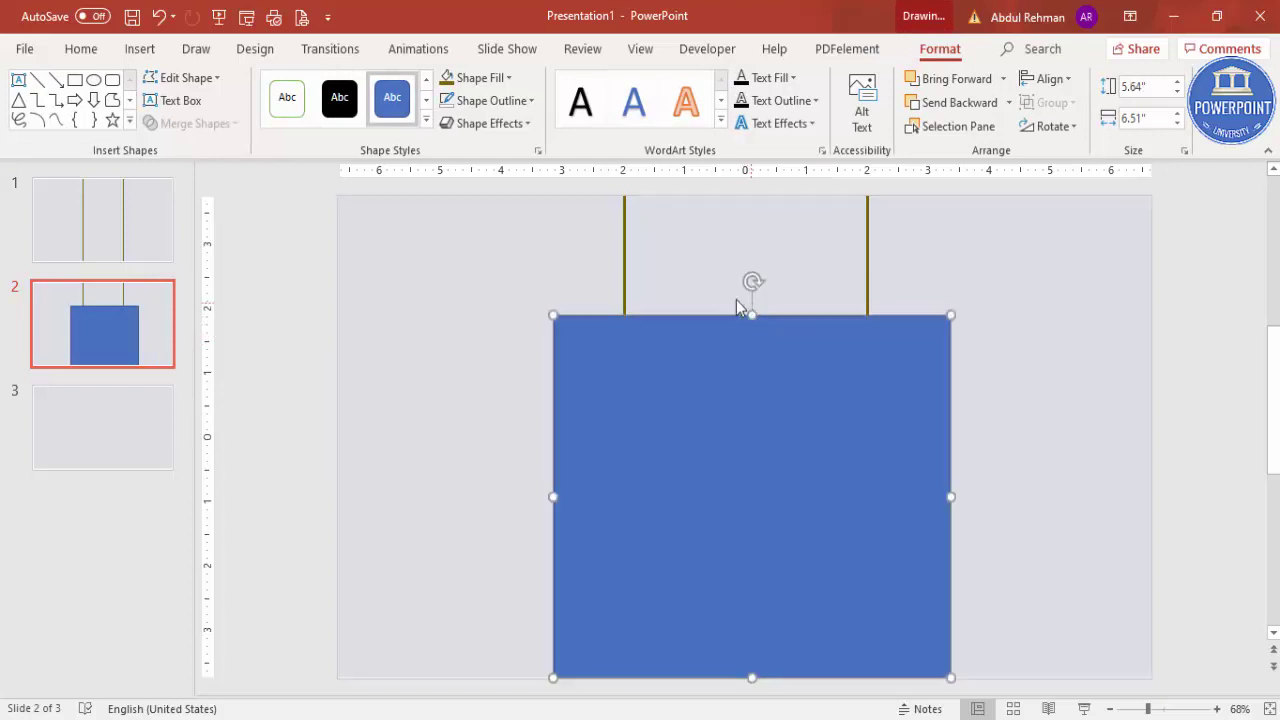
Remove the rectangle's outline and fill it with Blue-Gray
click(529, 100)
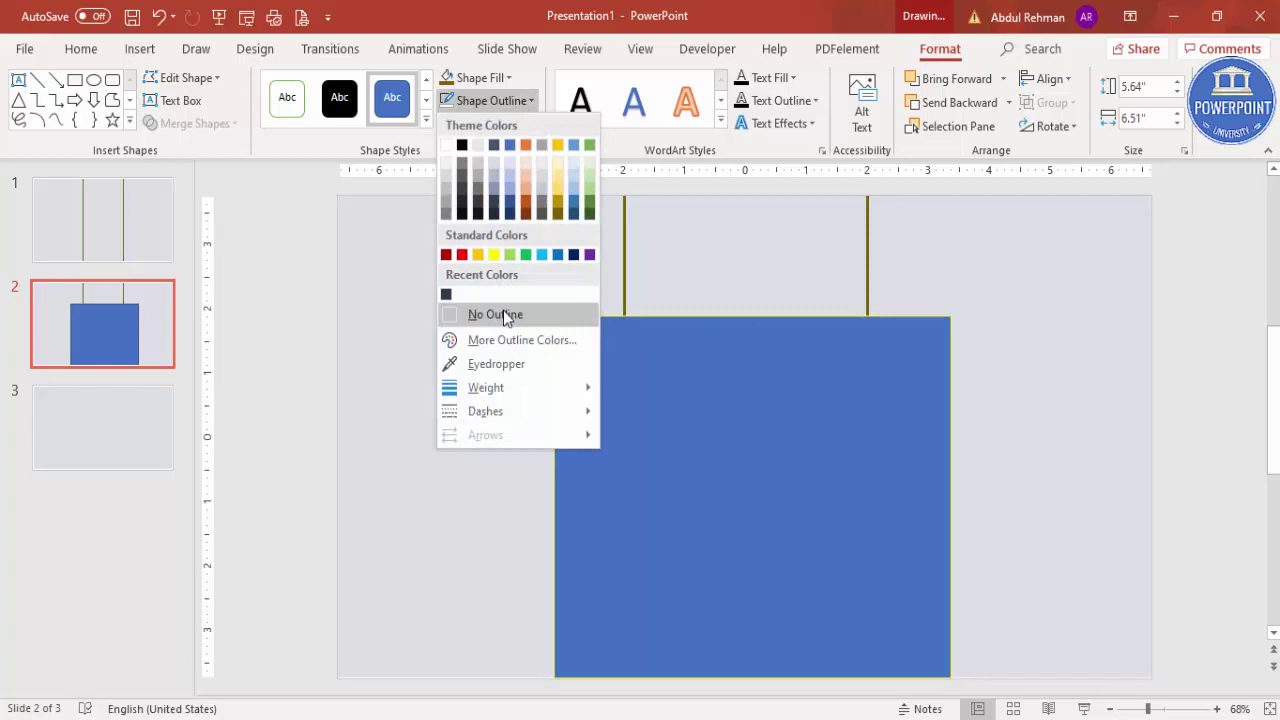
click(503, 314)
click(478, 78)
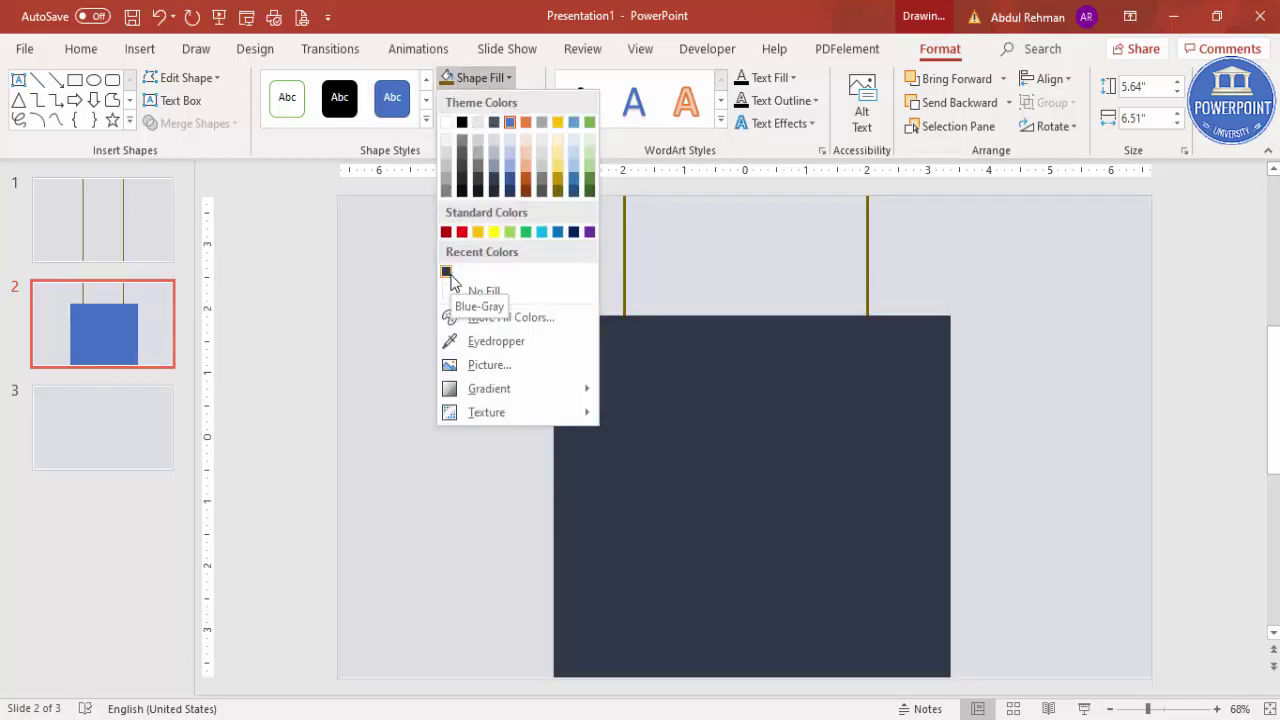
click(448, 274)
click(1018, 322)
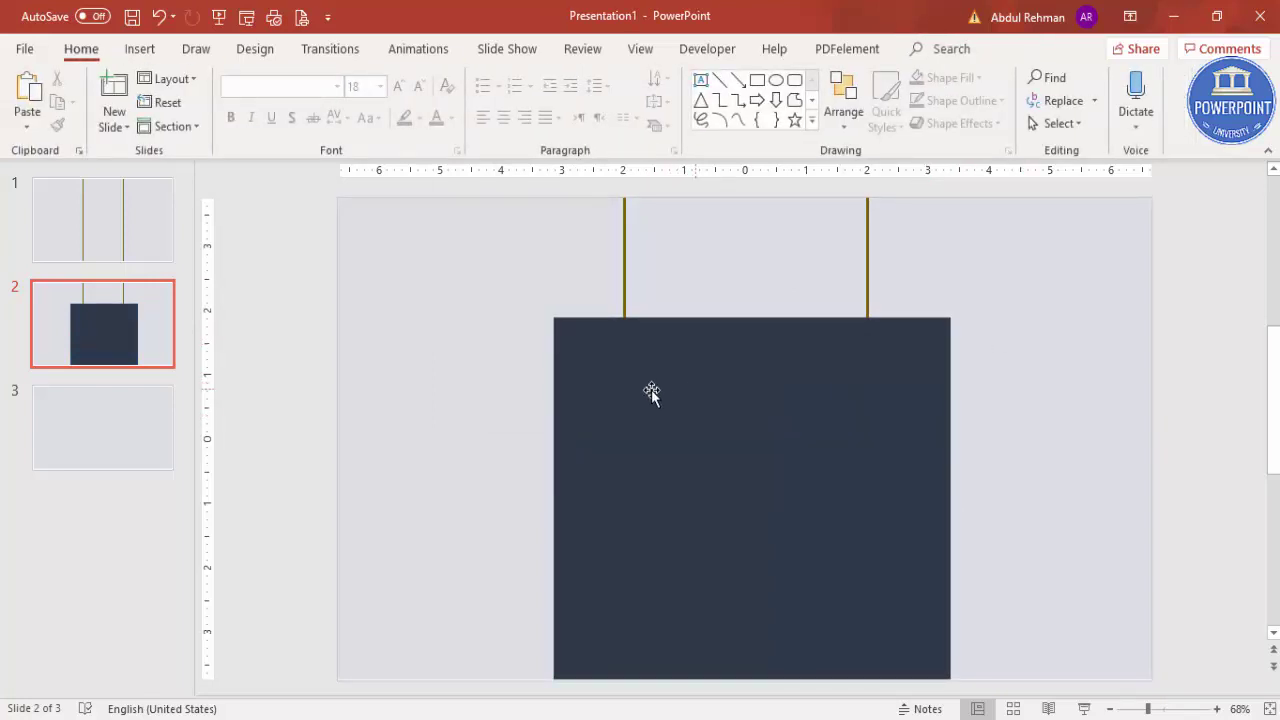
click(138, 50)
Add a text box reading 'MENU' over the rectangle, set in the Oswald font
click(742, 100)
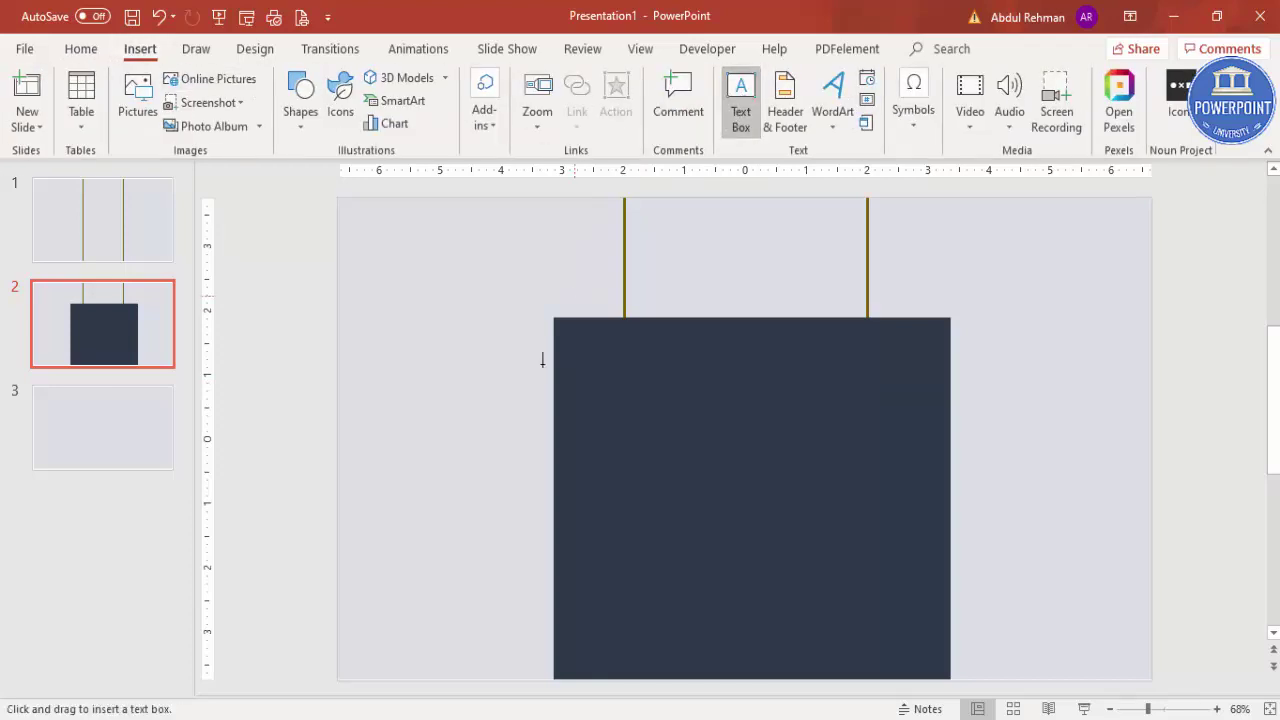
drag(409, 389, 713, 465)
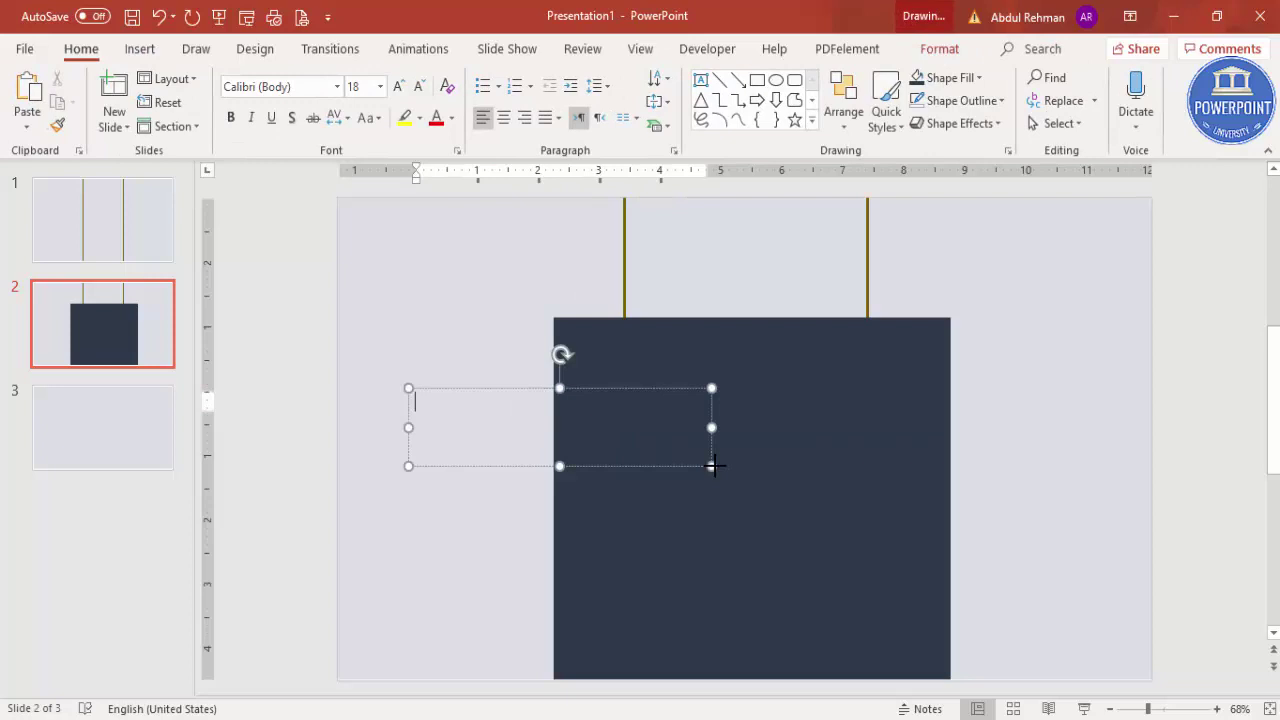
text(MENU)
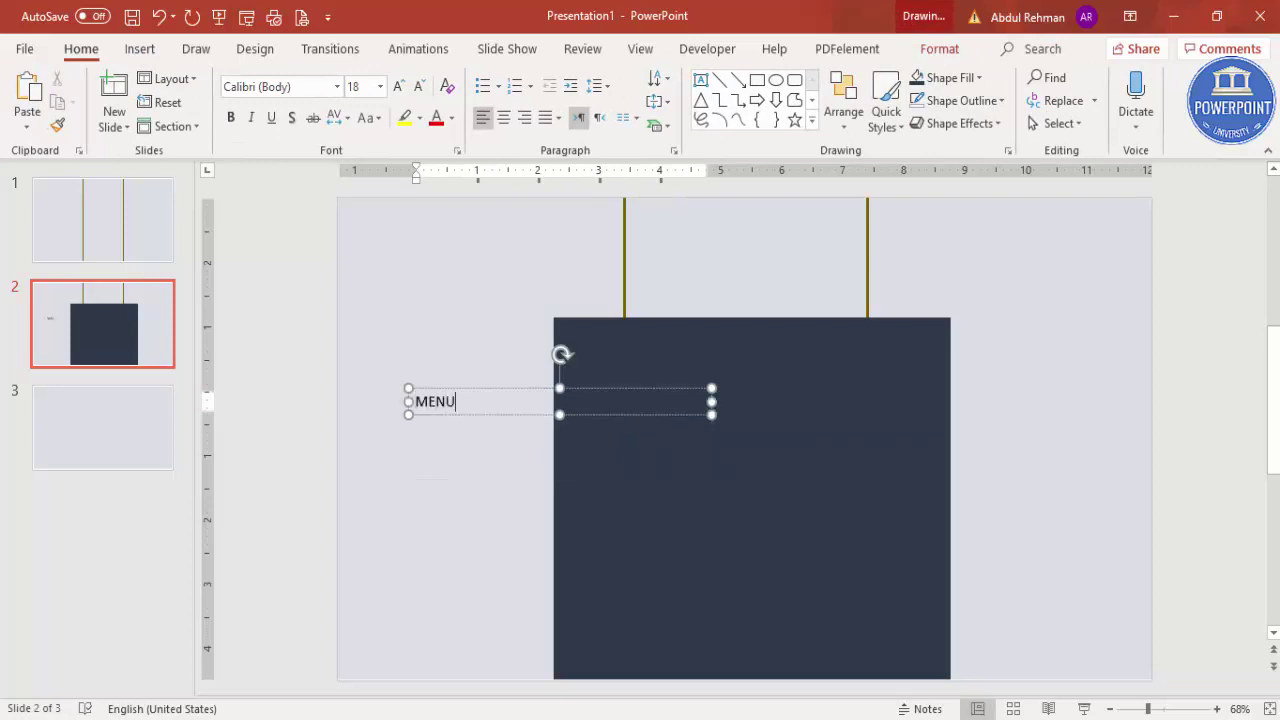
click(494, 394)
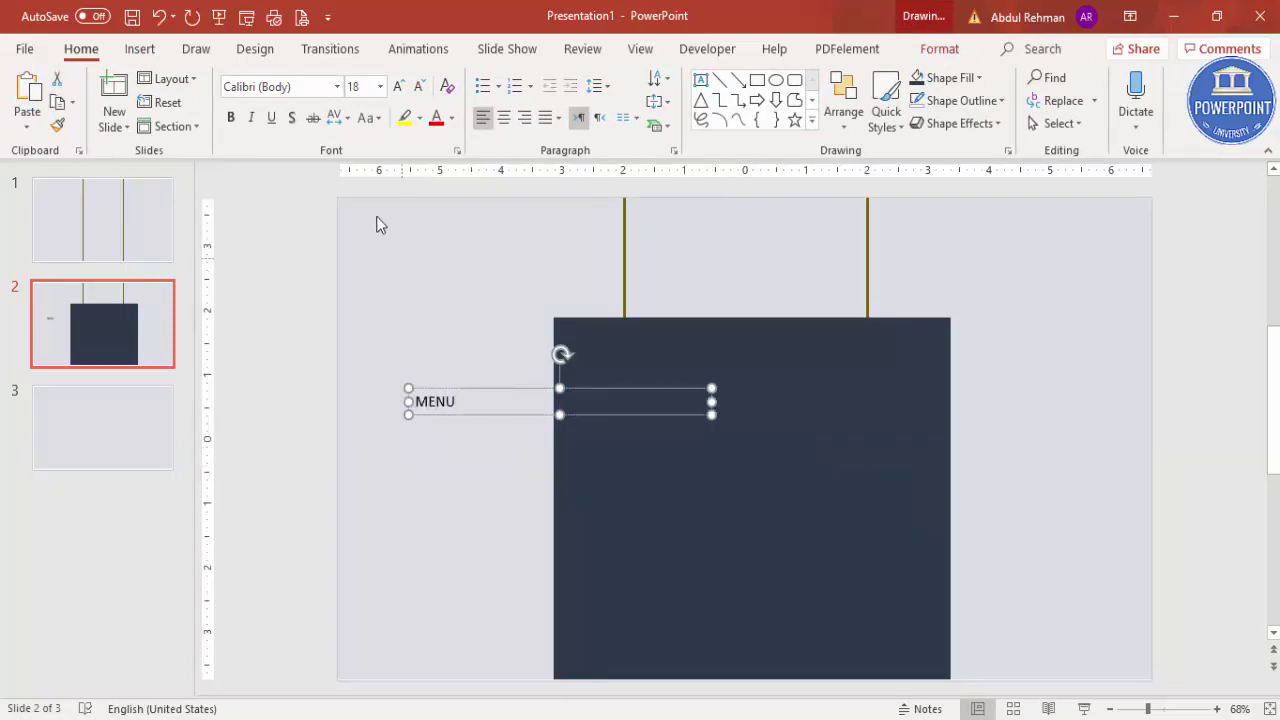
click(311, 92)
text(Oswald)
key(Return)
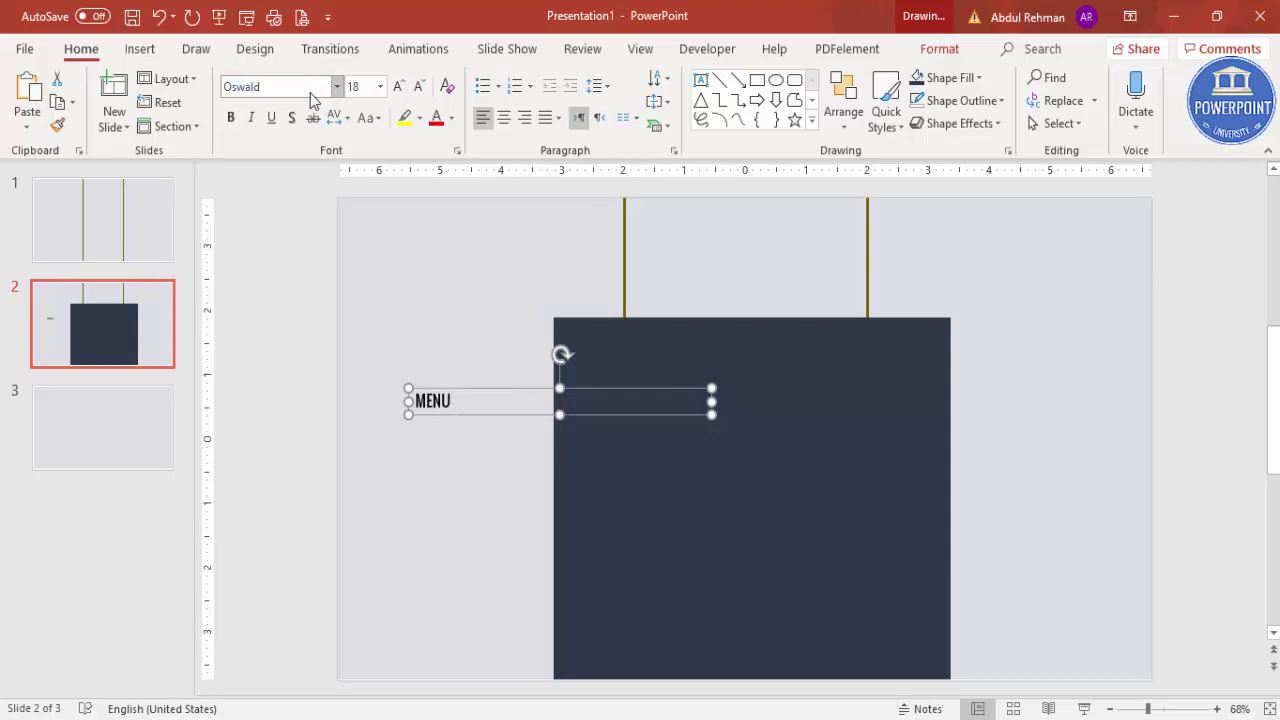
Give MENU Very Loose character spacing, bold weight and size 80
click(340, 118)
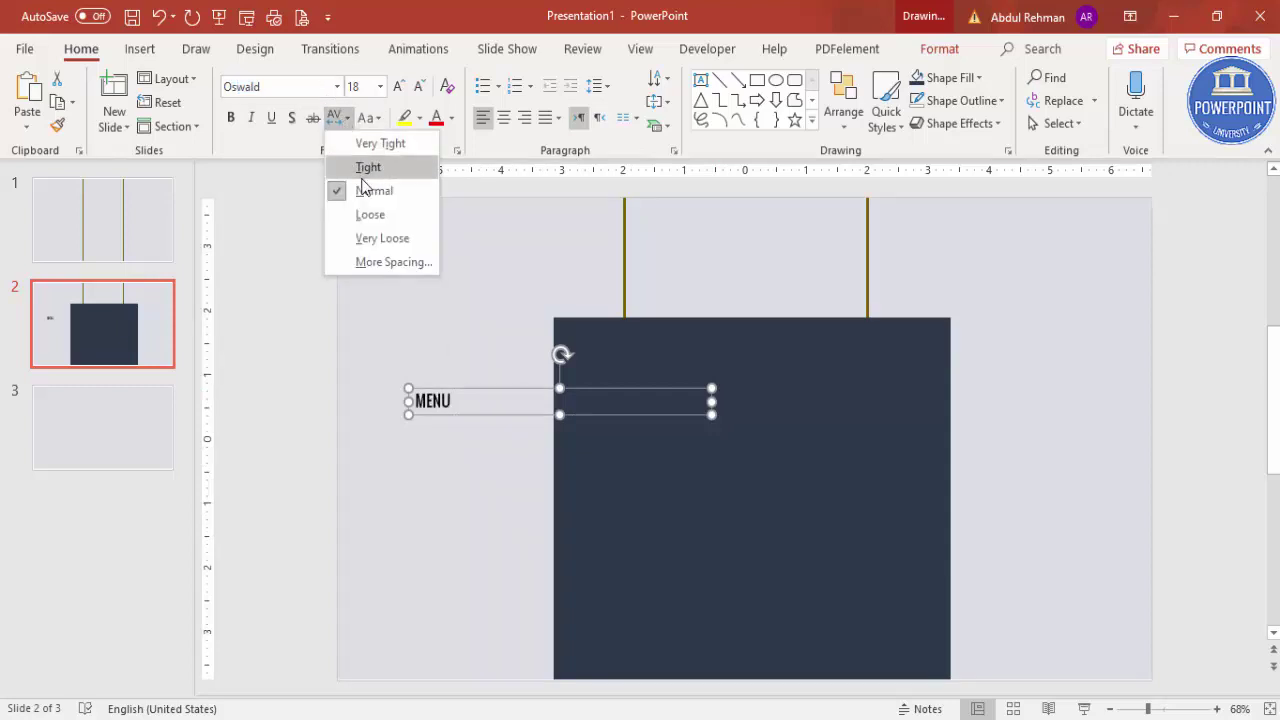
click(389, 239)
click(230, 117)
click(401, 86)
click(401, 86)
click(401, 86)
click(401, 86)
click(401, 86)
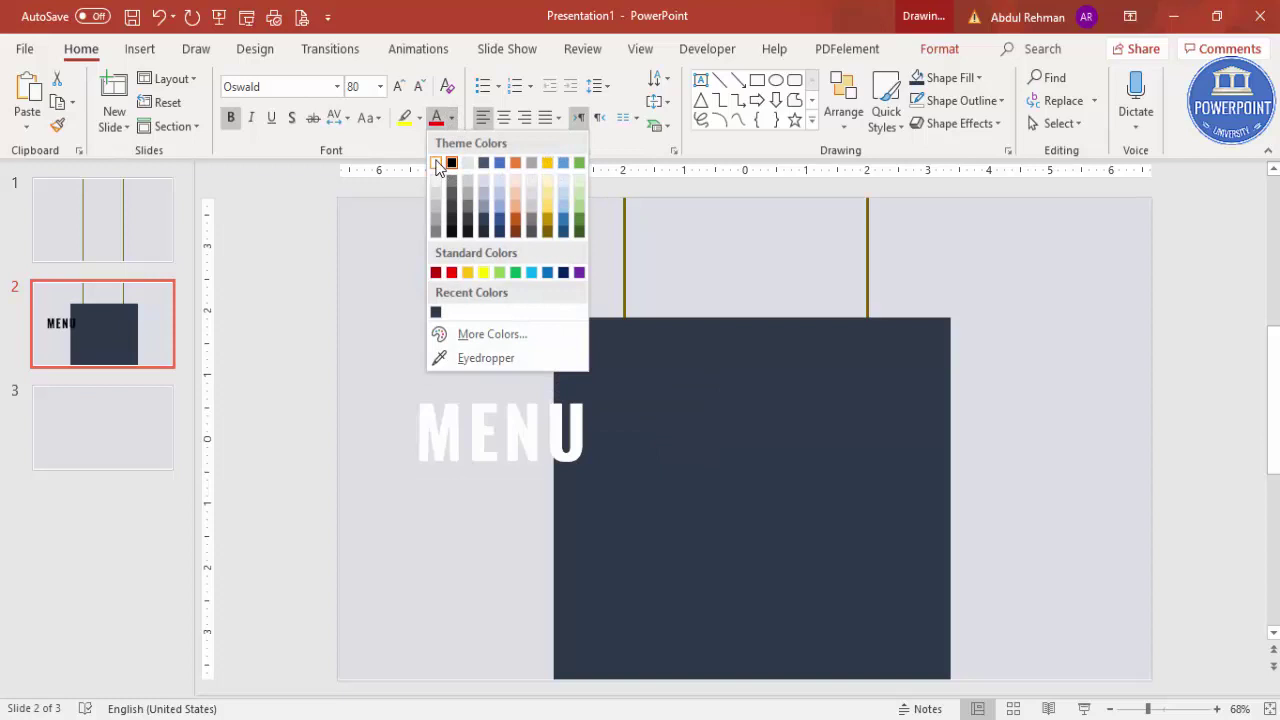
Make MENU white and centred, and narrow its text box
click(436, 162)
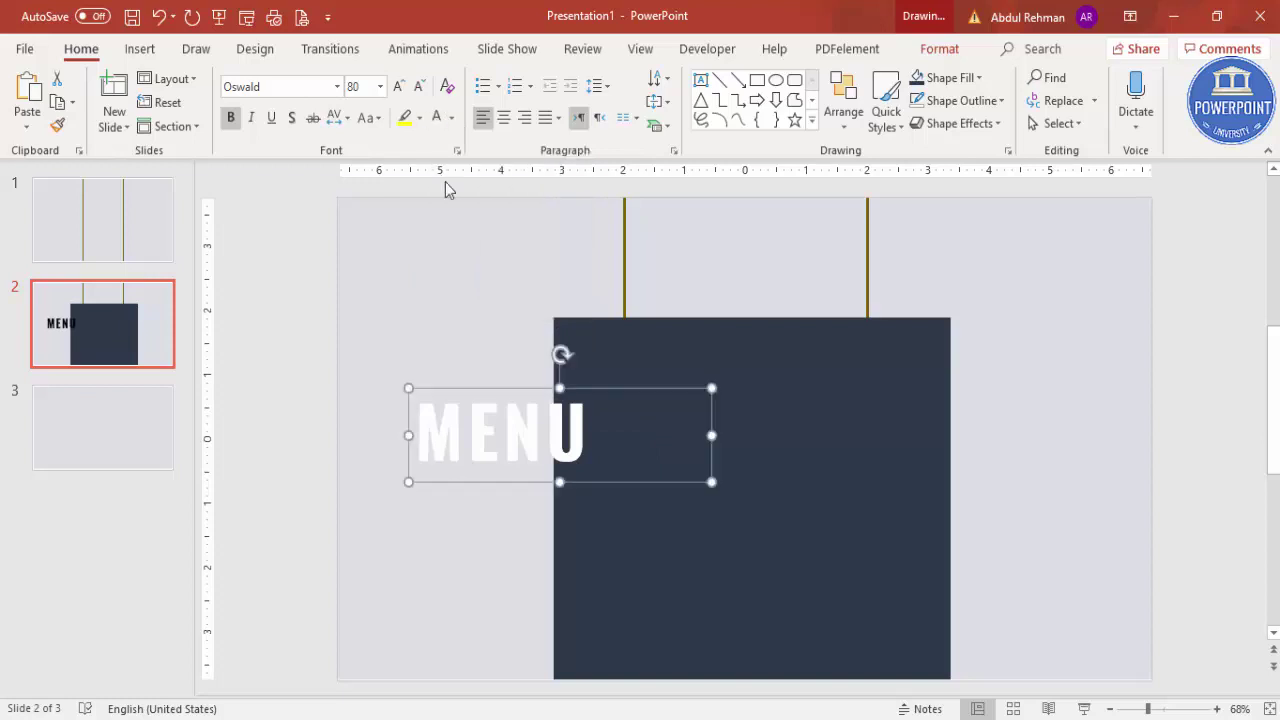
click(504, 118)
drag(410, 437, 490, 435)
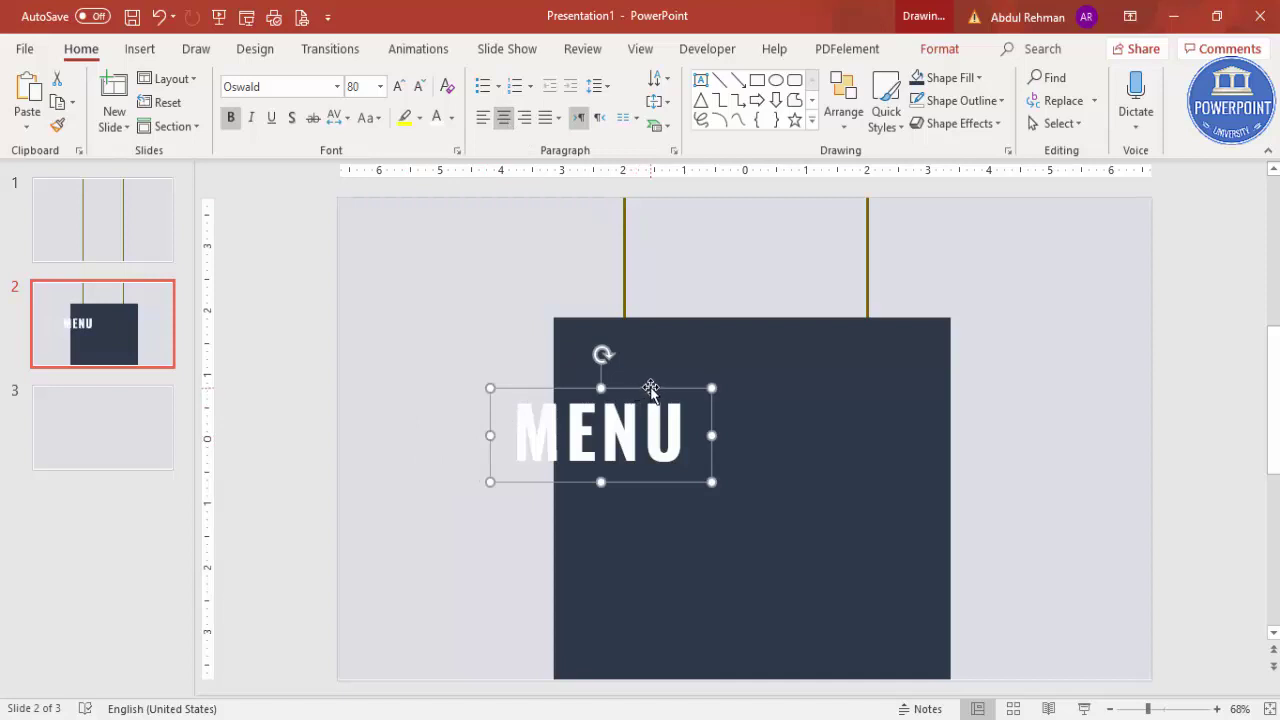